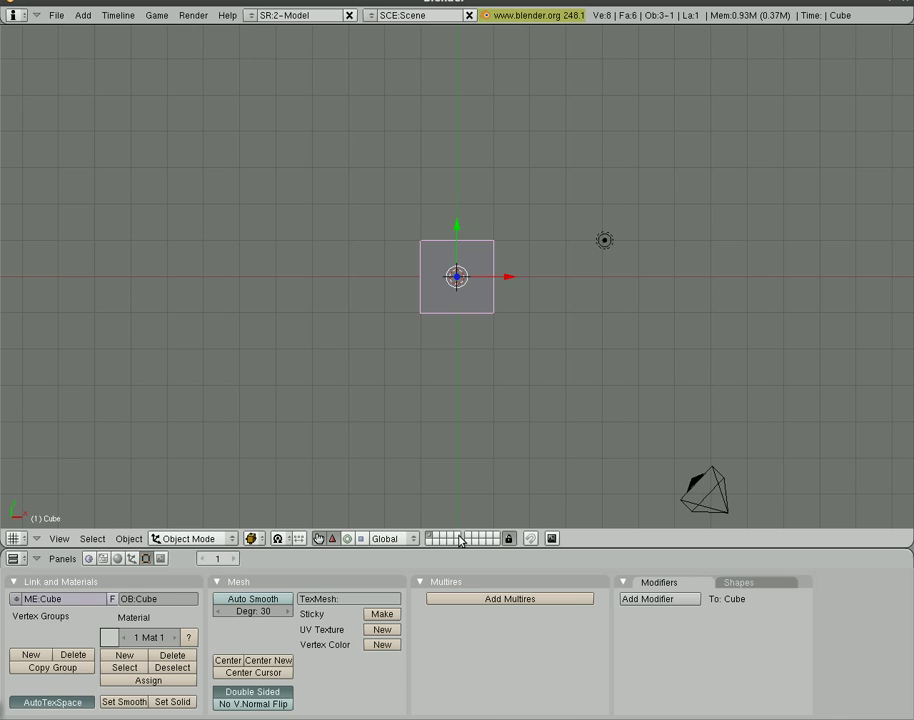
# - Split the viewport into left and right halves, then split the left half into upper and lower views
pyautogui.rightClick(460, 548)
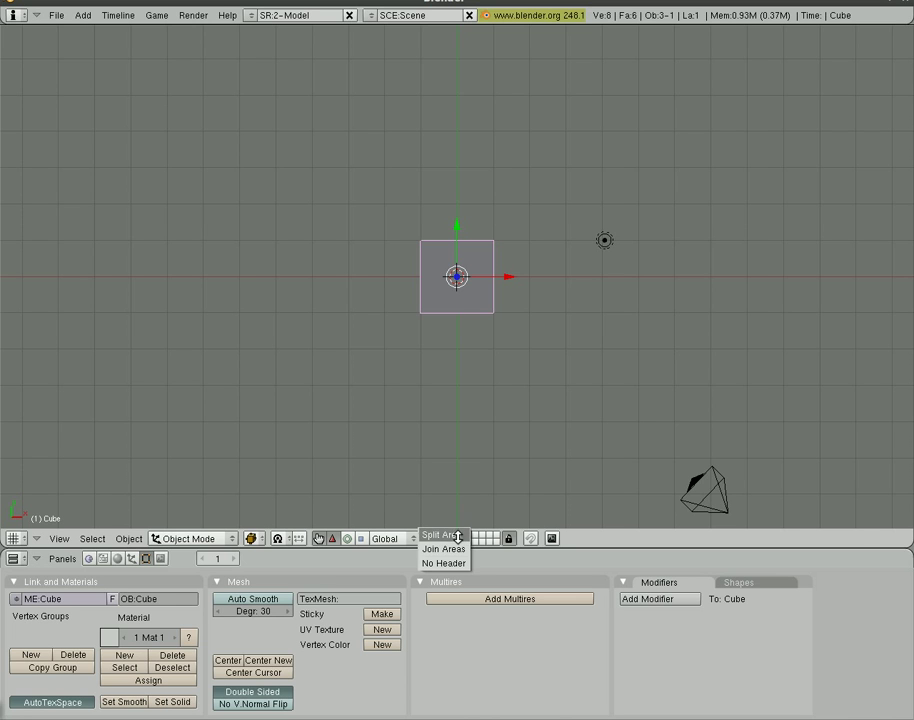
pyautogui.click(459, 535)
pyautogui.click(459, 450)
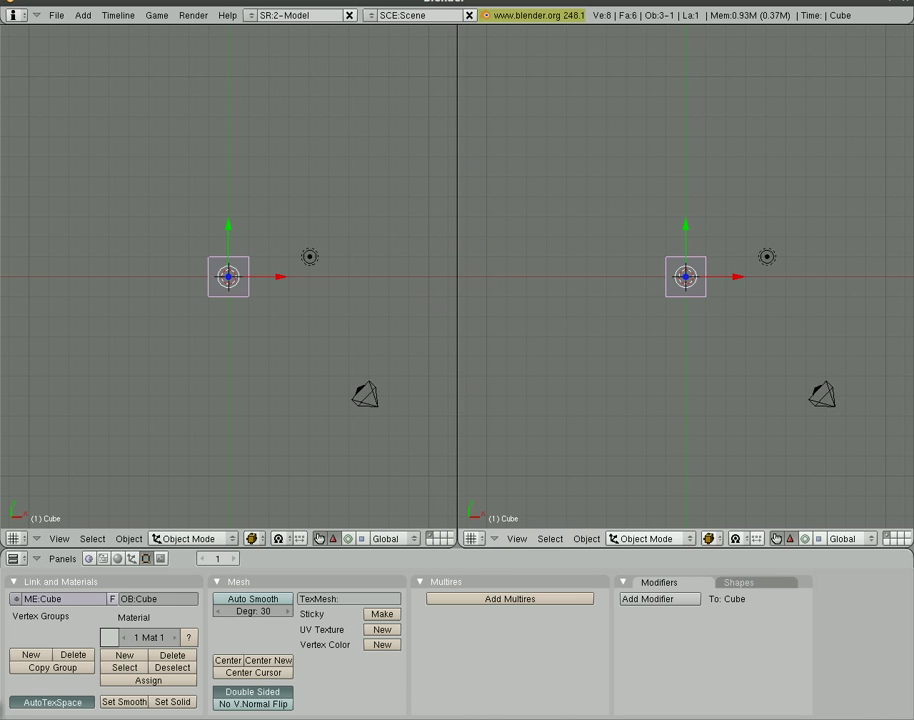
pyautogui.rightClick(458, 275)
pyautogui.click(449, 275)
pyautogui.click(435, 274)
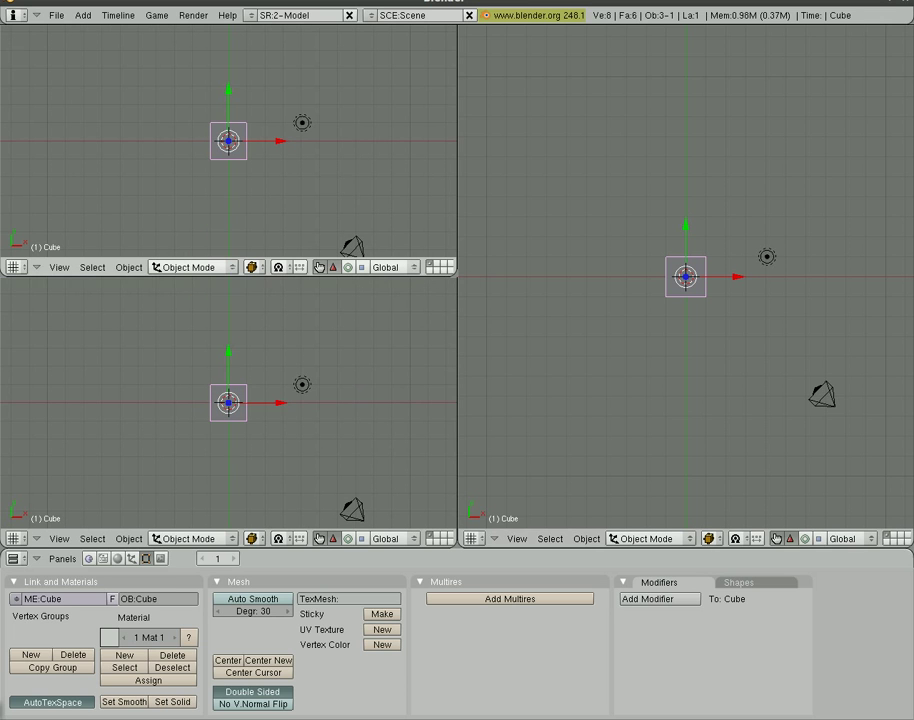
# - Make the right view the camera view and the lower-left a front view, then delete the cube
pyautogui.press('KP_0')
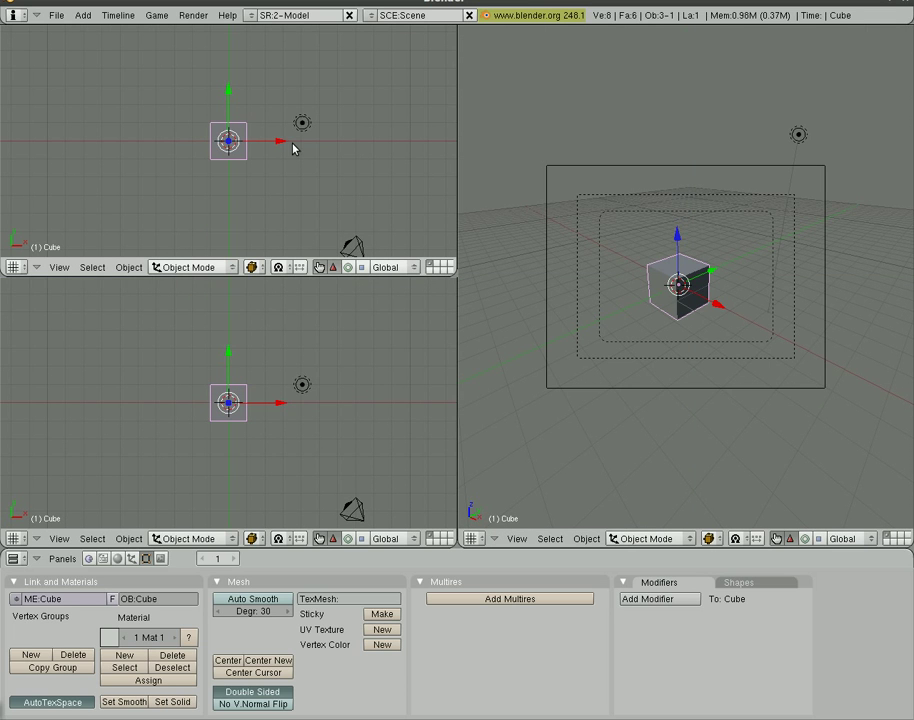
pyautogui.press('KP_1')
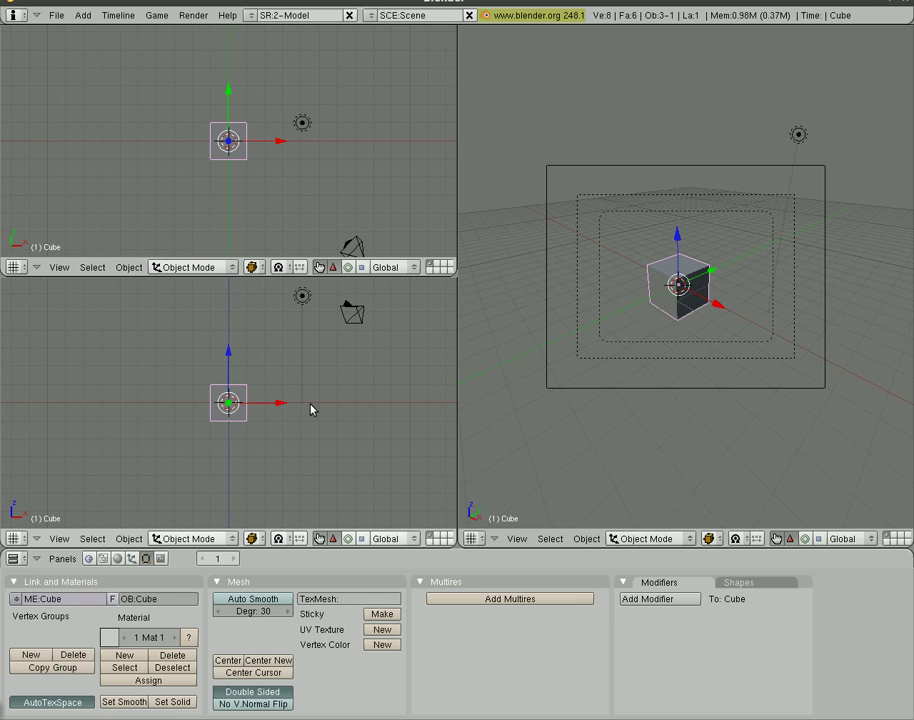
pyautogui.press('x')
pyautogui.click(652, 313)
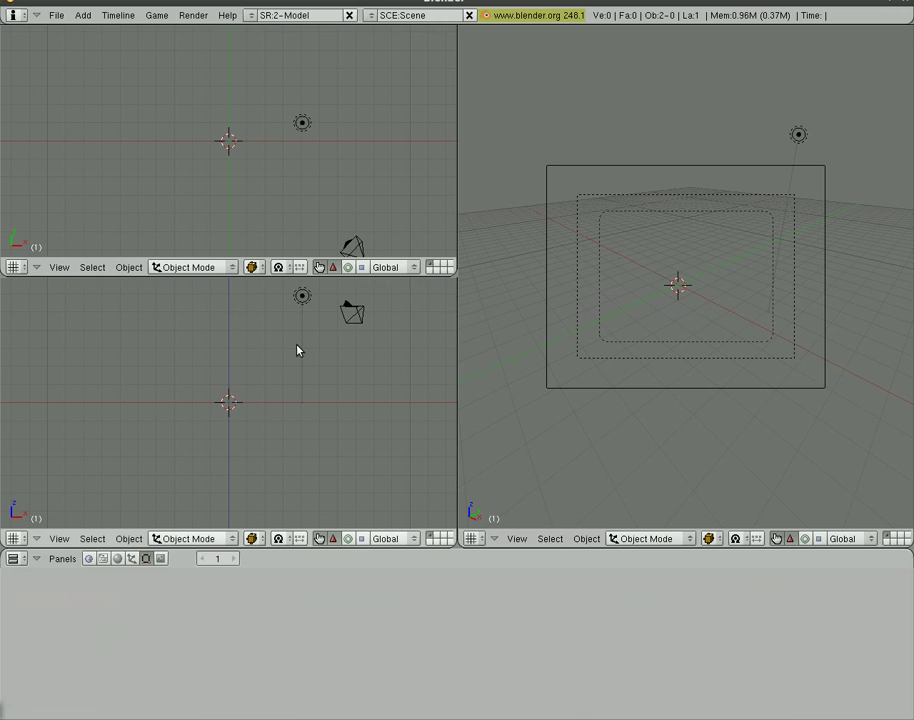
# - Save the three-view layout with only lamp and camera as the default settings
pyautogui.click(58, 16)
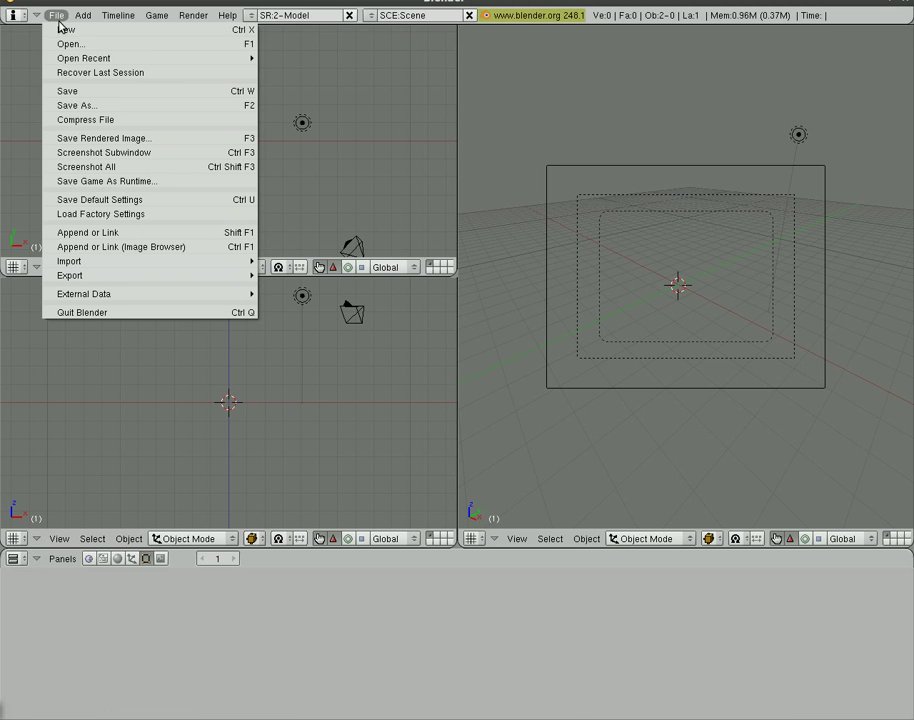
pyautogui.click(111, 201)
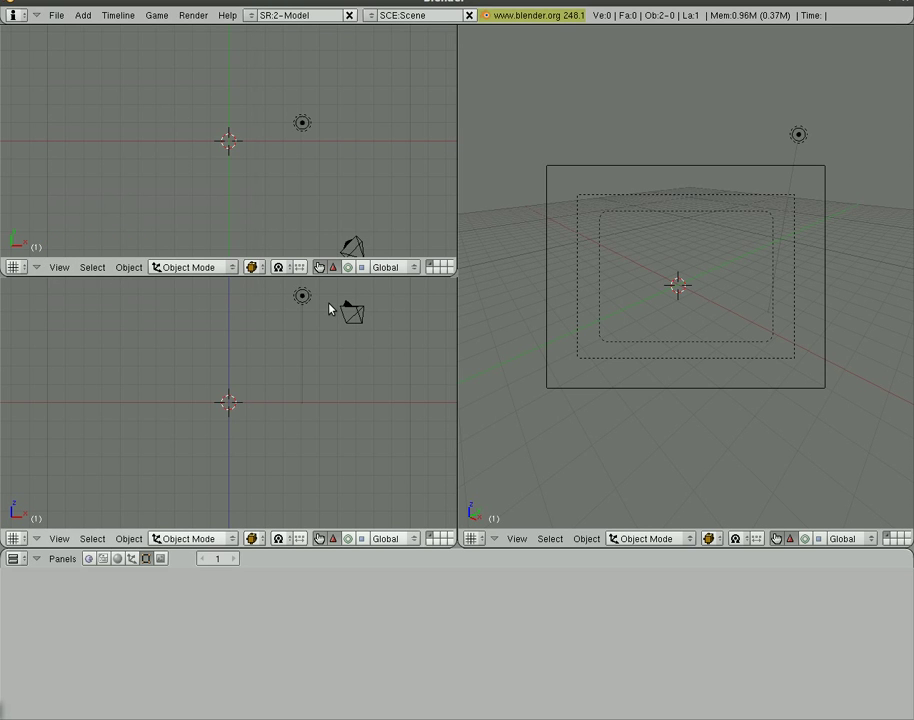
# - Add a test cube moved right of the origin and a plane at the origin
pyautogui.press('space')
pyautogui.moveTo(337, 157)
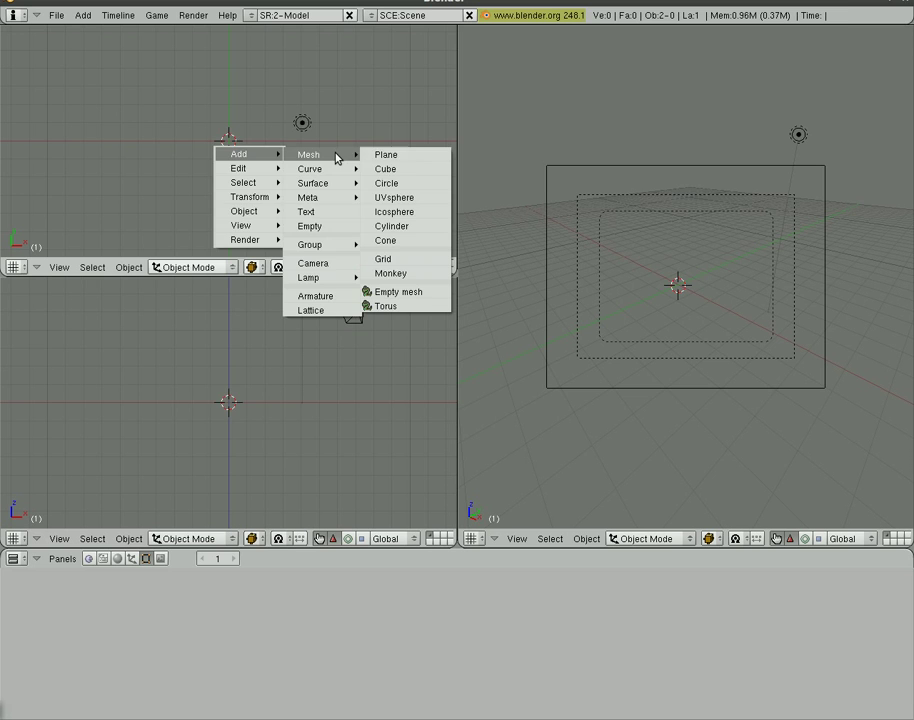
pyautogui.click(421, 166)
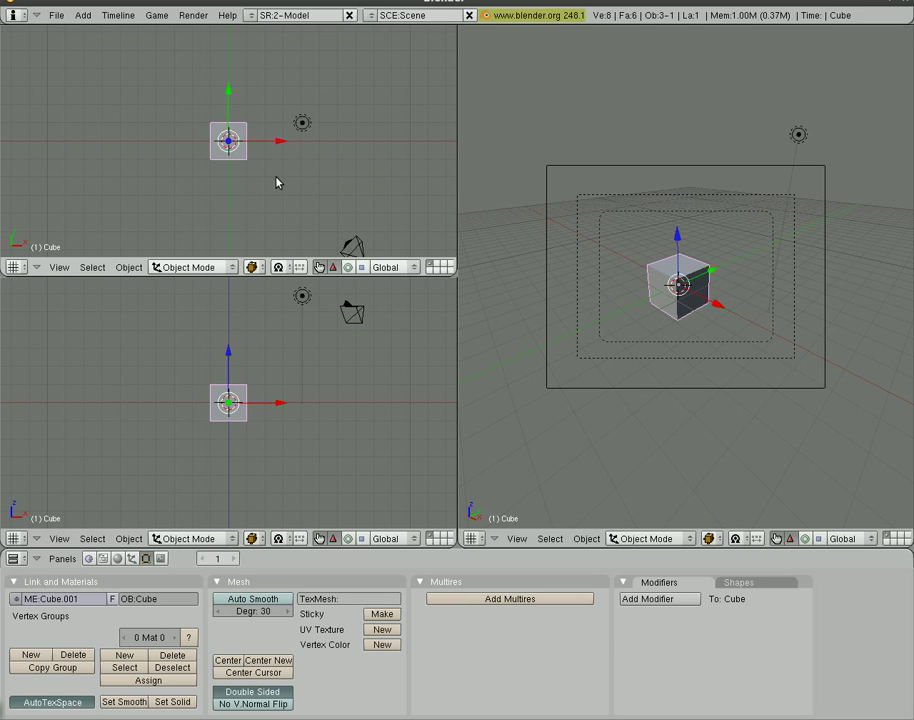
pyautogui.press('g')
pyautogui.click(346, 178)
pyautogui.press('space')
pyautogui.moveTo(346, 175)
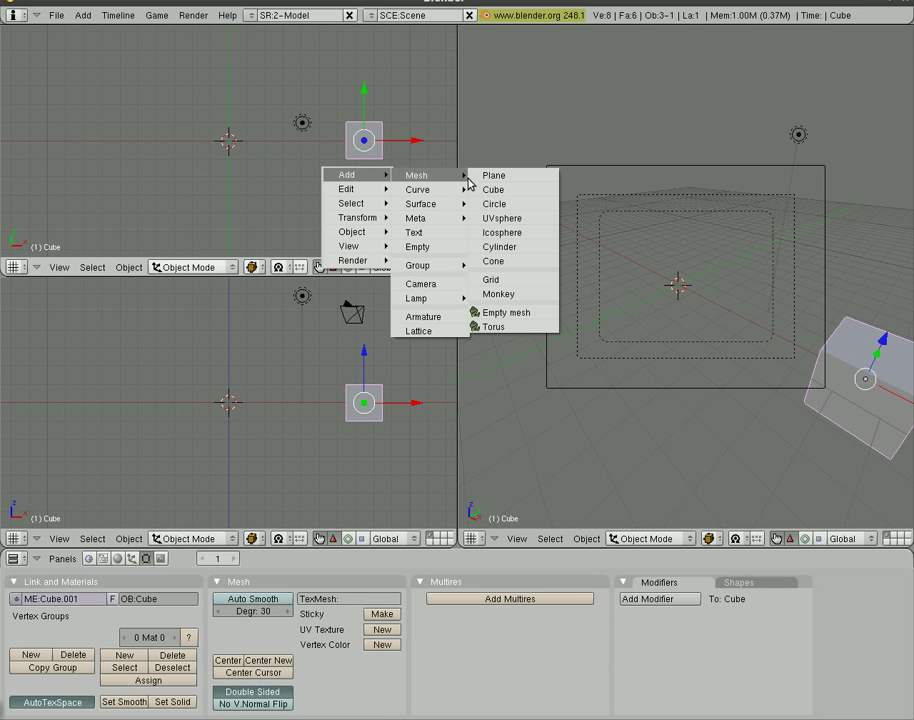
pyautogui.click(494, 177)
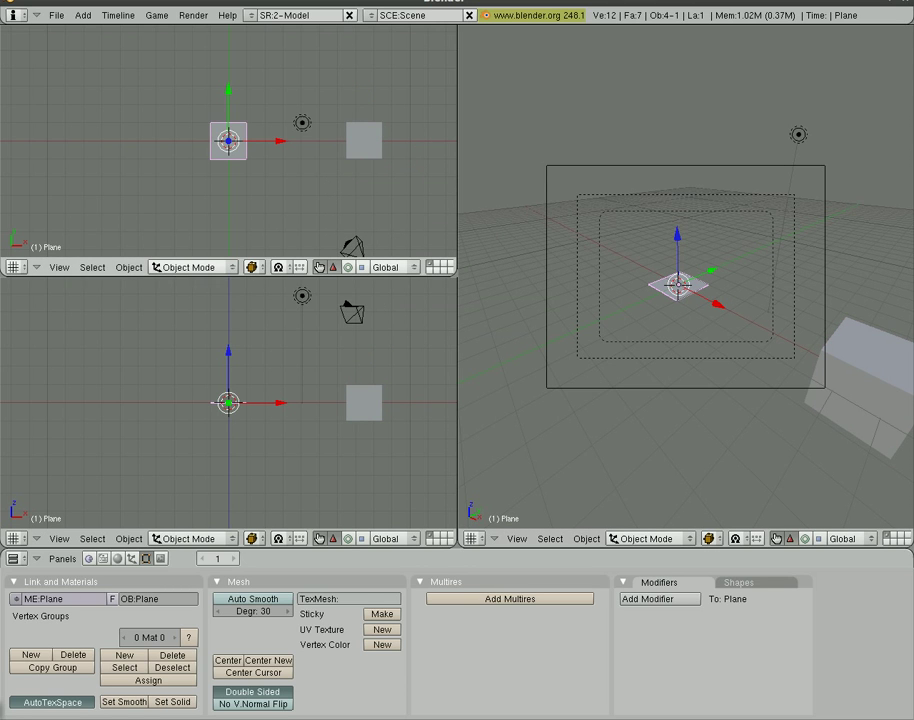
# - Start a new file and confirm erasing everything to load the saved layout
pyautogui.click(53, 16)
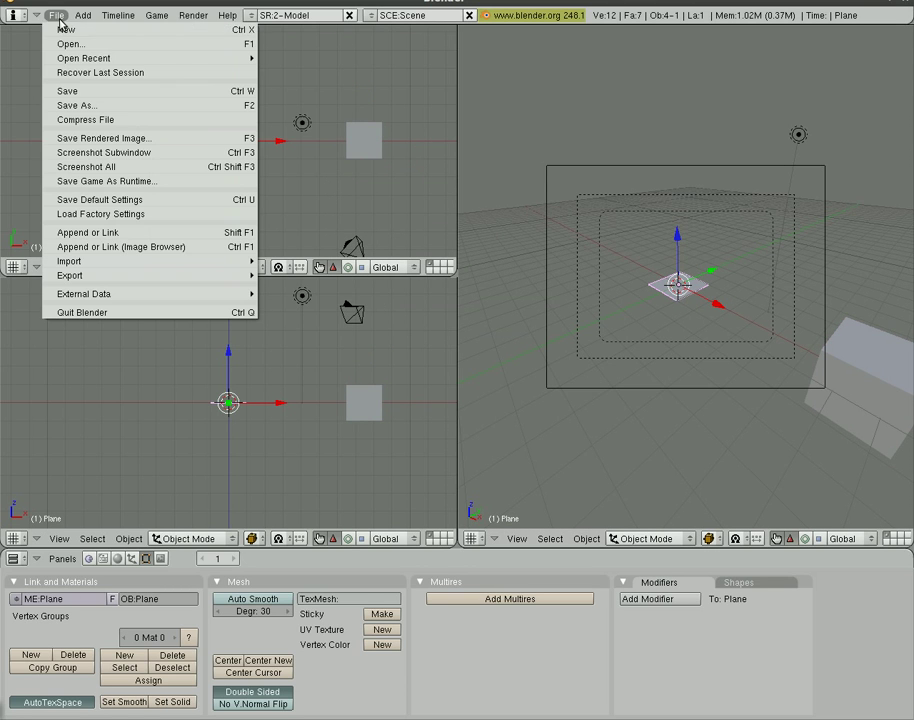
pyautogui.click(222, 30)
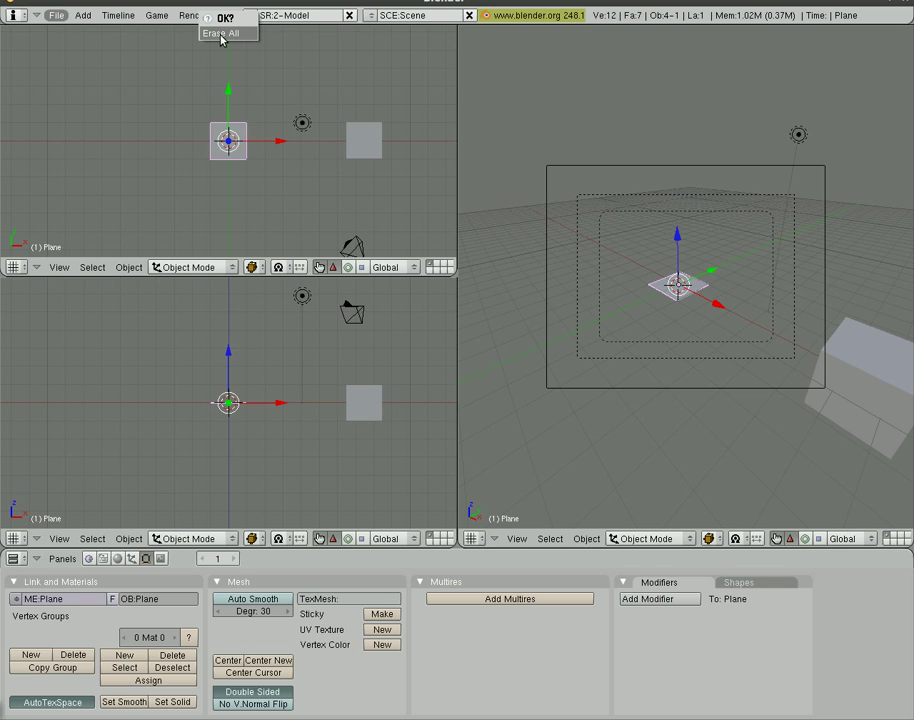
pyautogui.click(221, 34)
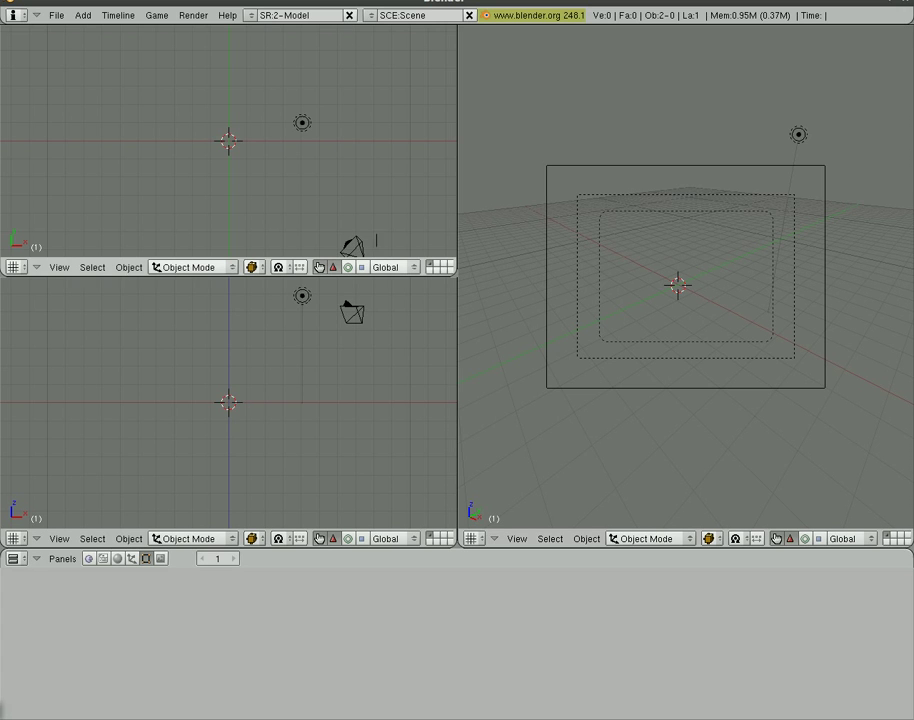
# - Open and close the file browser in the top, camera and front views with F1 and Escape
pyautogui.press('F1')
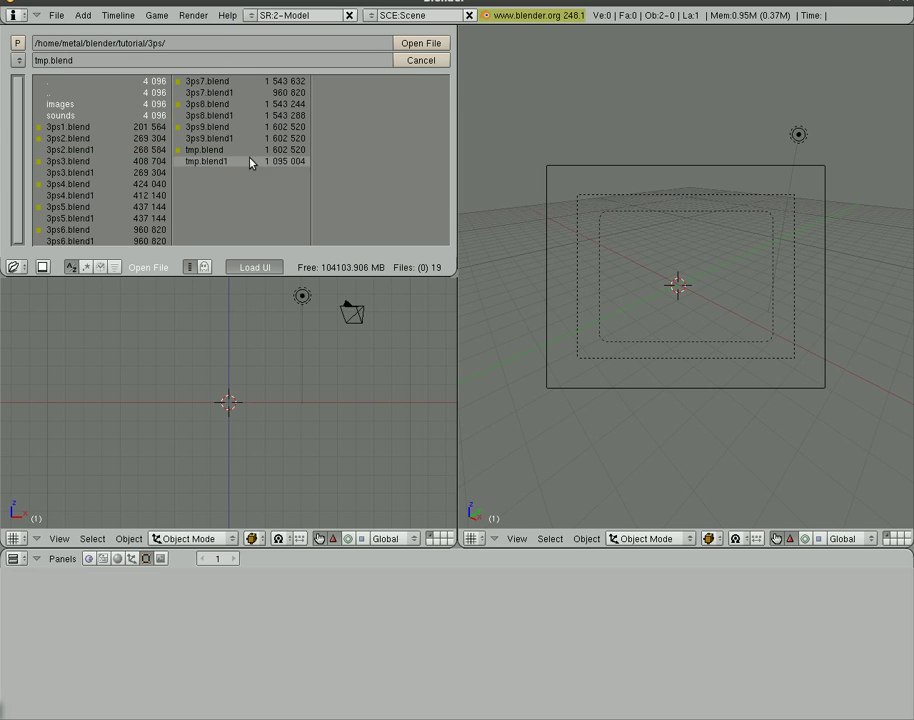
pyautogui.press('Escape')
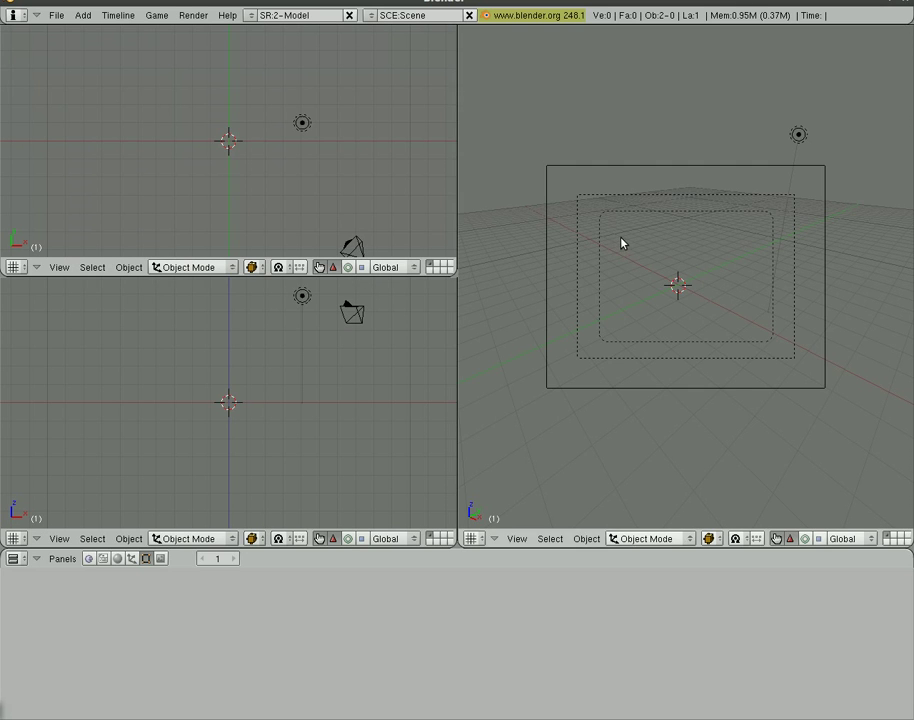
pyautogui.press('F1')
pyautogui.press('Escape')
pyautogui.press('F1')
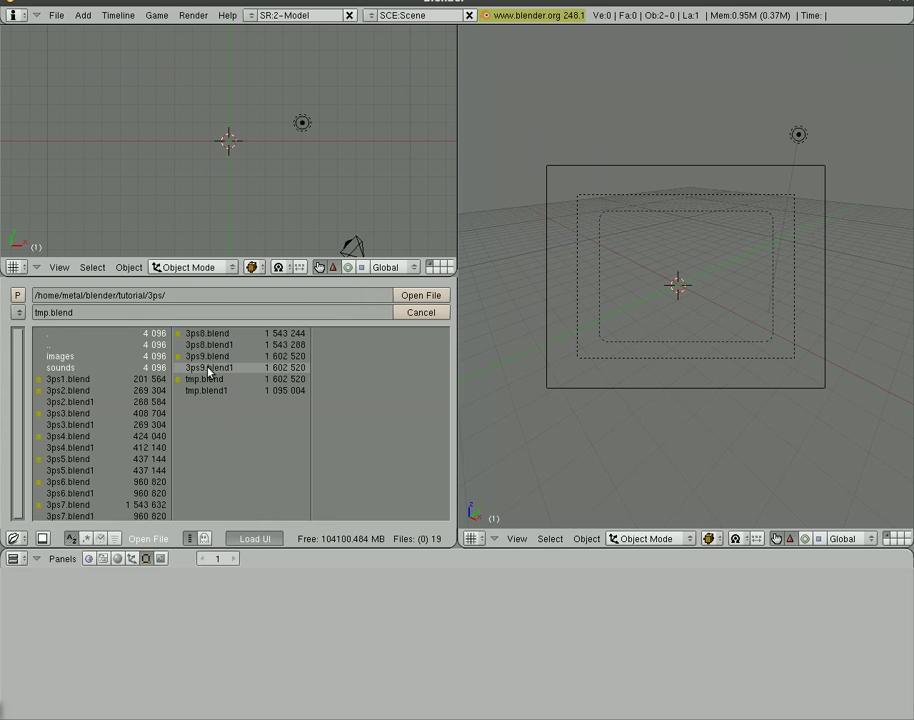
pyautogui.press('Escape')
pyautogui.press('F1')
pyautogui.press('Escape')
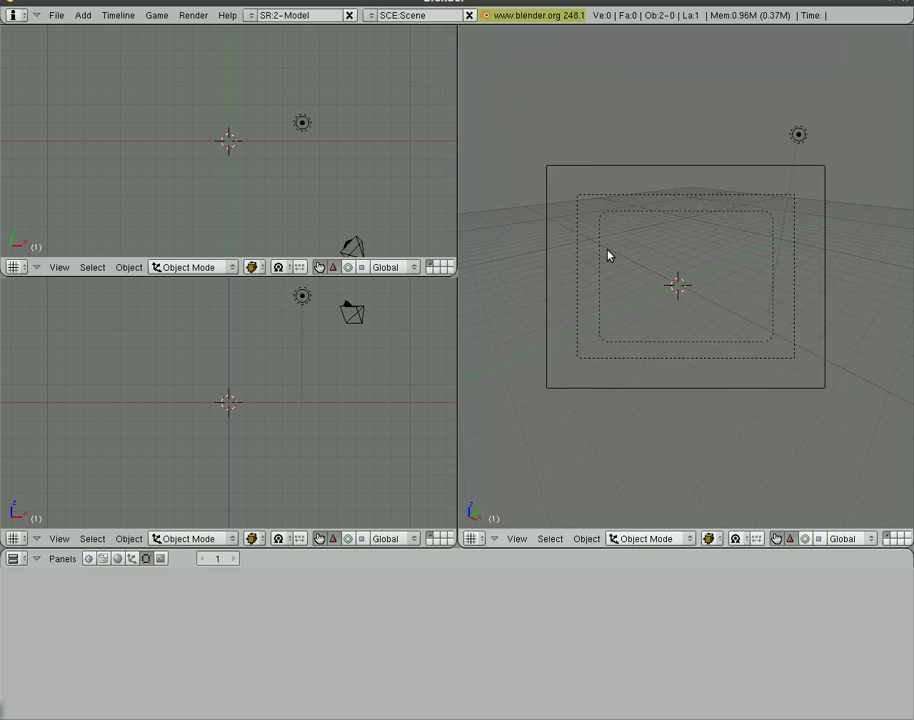
# - Browse up to the home folder in the camera view, hide dot-files, and cancel
pyautogui.press('F1')
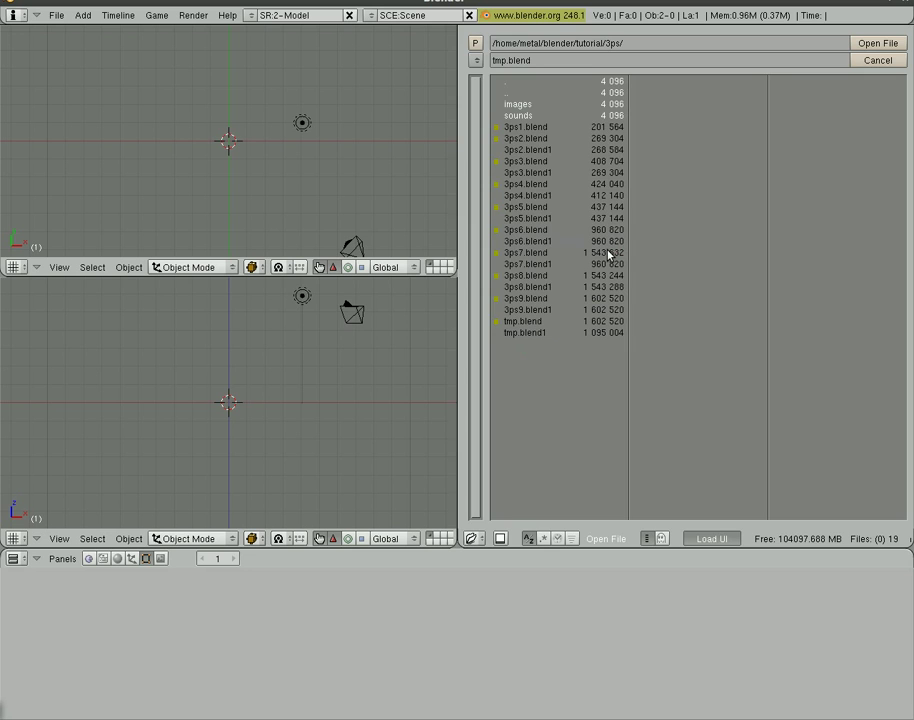
pyautogui.click(539, 93)
pyautogui.click(537, 93)
pyautogui.click(537, 93)
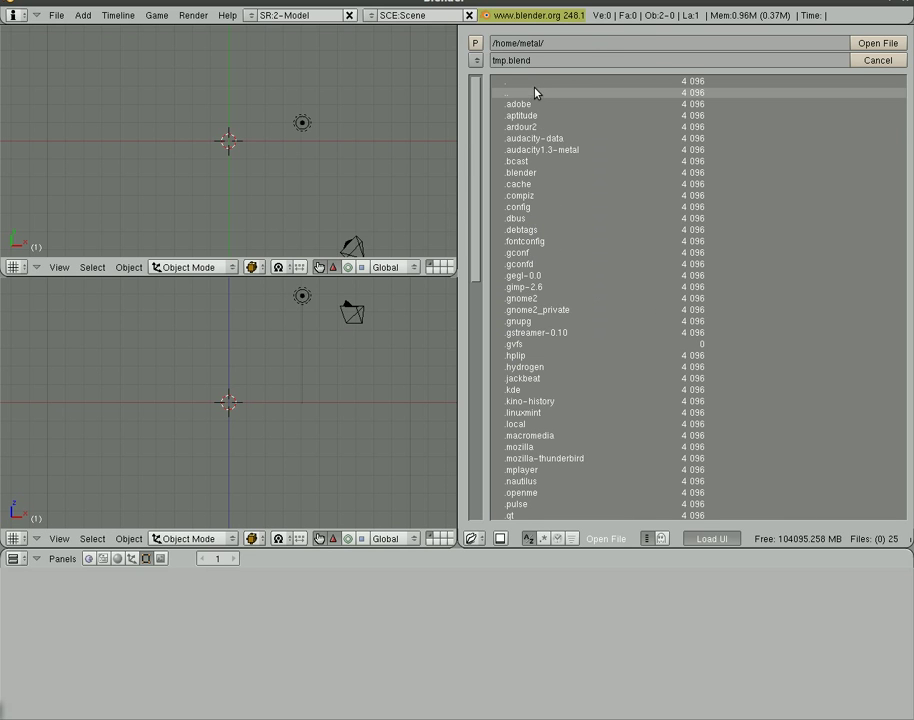
pyautogui.scroll(-9, 538, 300)
pyautogui.scroll(7, 539, 321)
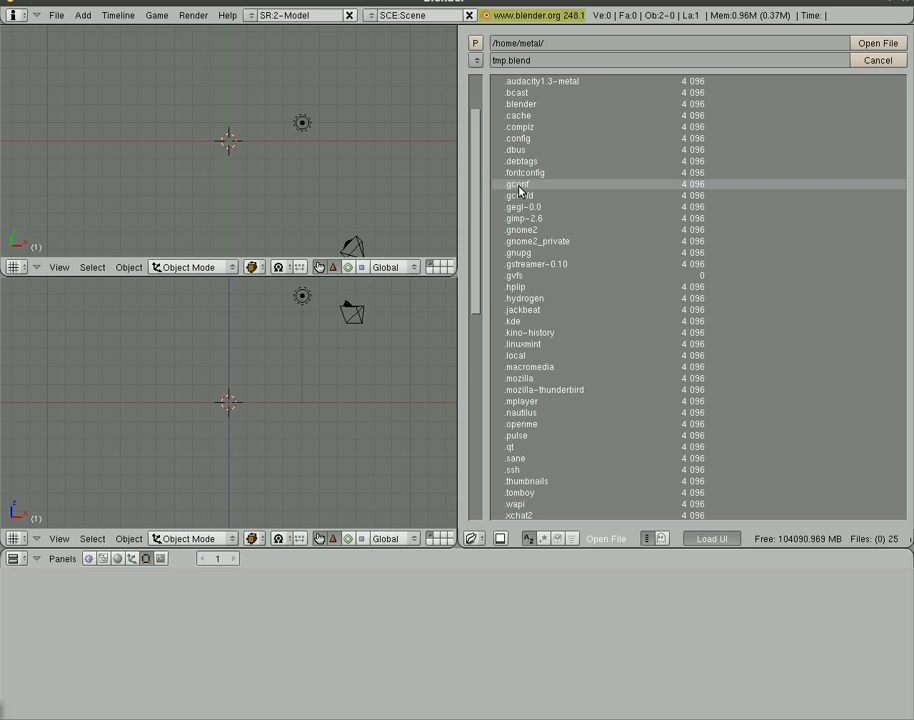
pyautogui.click(661, 539)
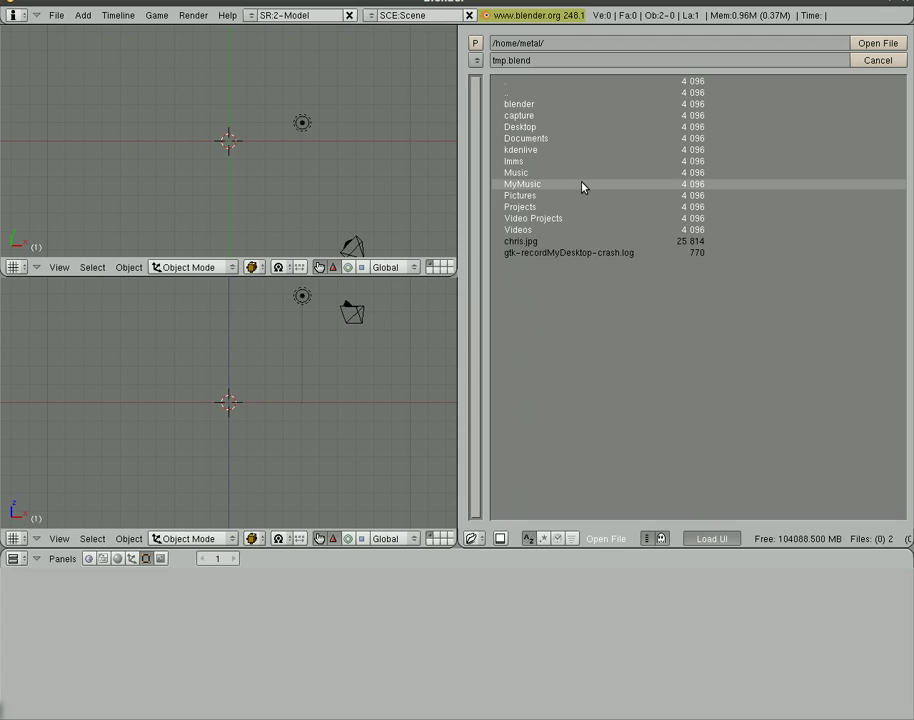
pyautogui.click(878, 61)
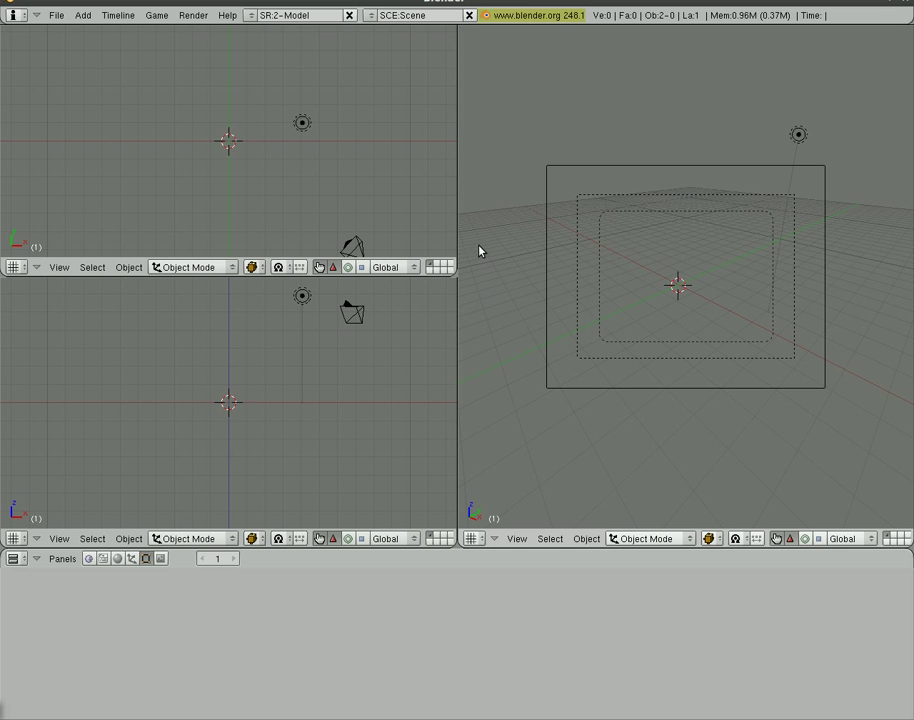
pyautogui.click(56, 15)
pyautogui.click(108, 198)
pyautogui.moveTo(690, 24); pyautogui.dragTo(690, 238)
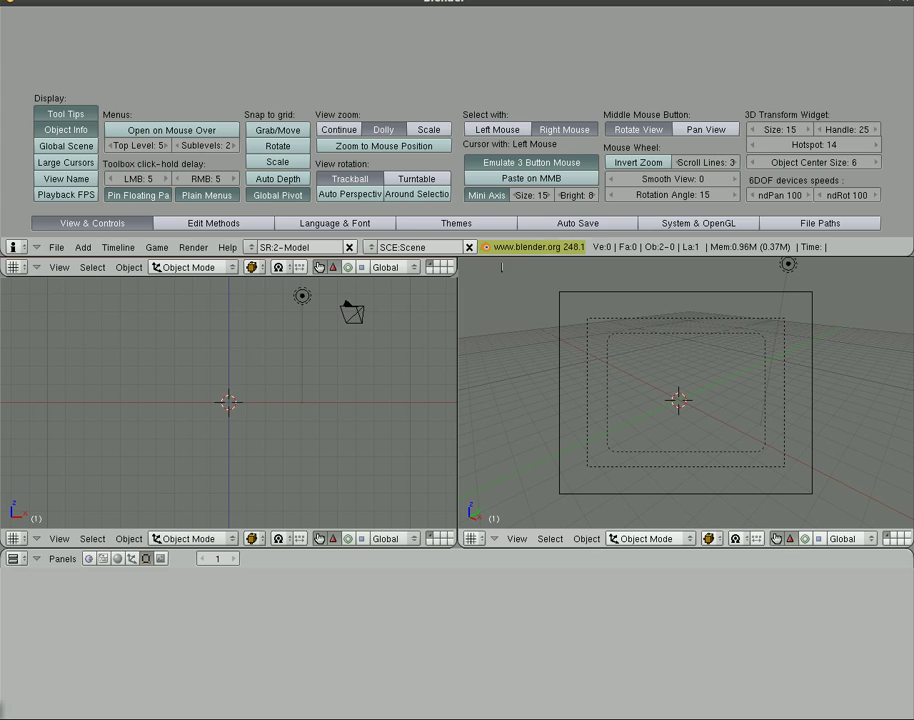
pyautogui.click(692, 224)
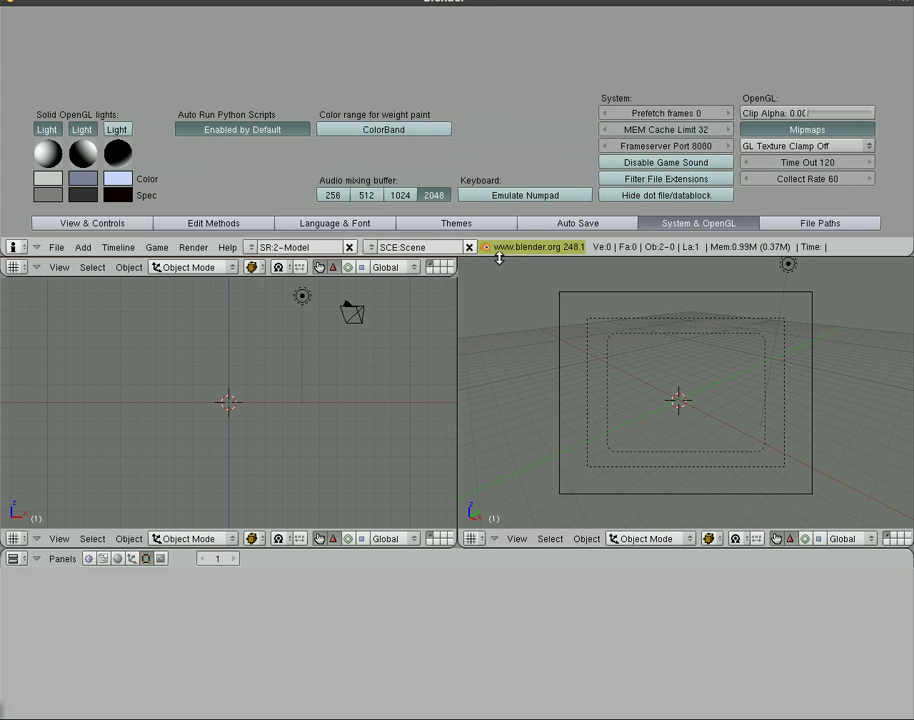
pyautogui.moveTo(500, 259); pyautogui.dragTo(498, 14)
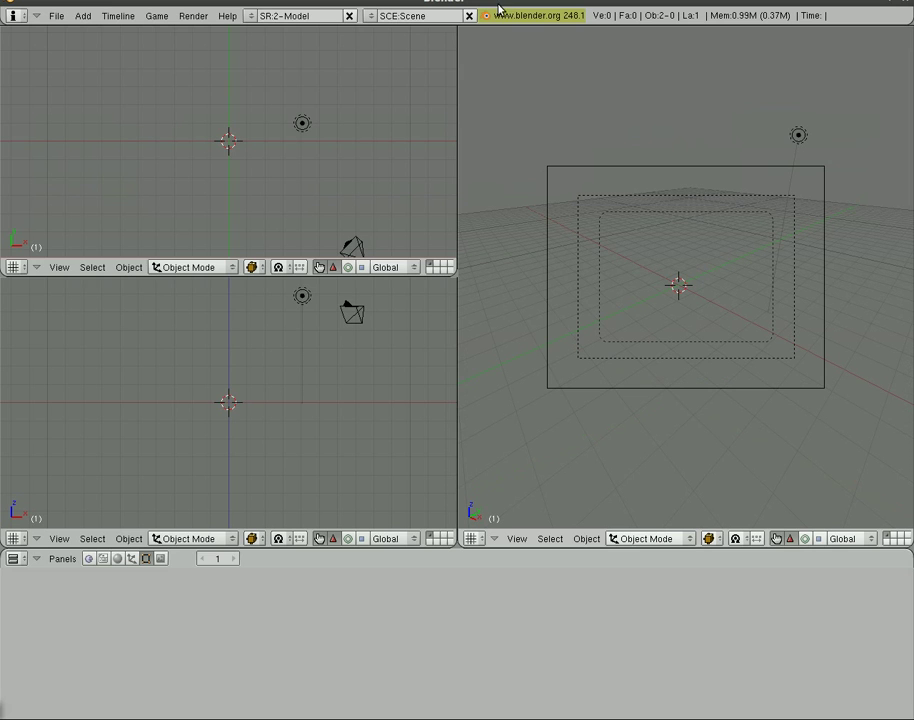
# - Apply the NTSC preset (720×480, 30 fps) in the Scene render settings and save as default settings
pyautogui.click(160, 561)
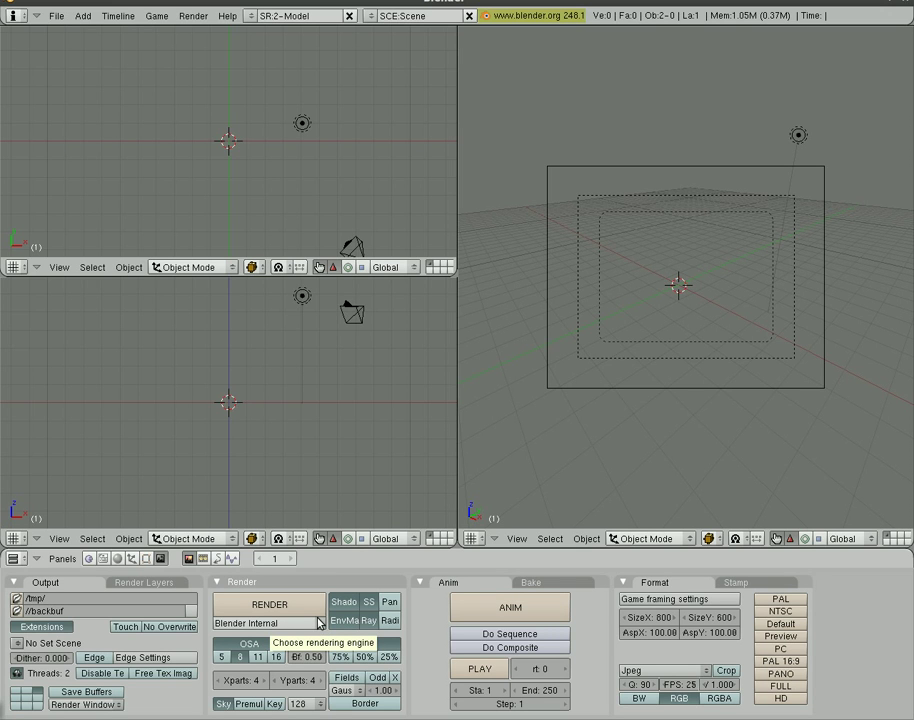
pyautogui.click(779, 612)
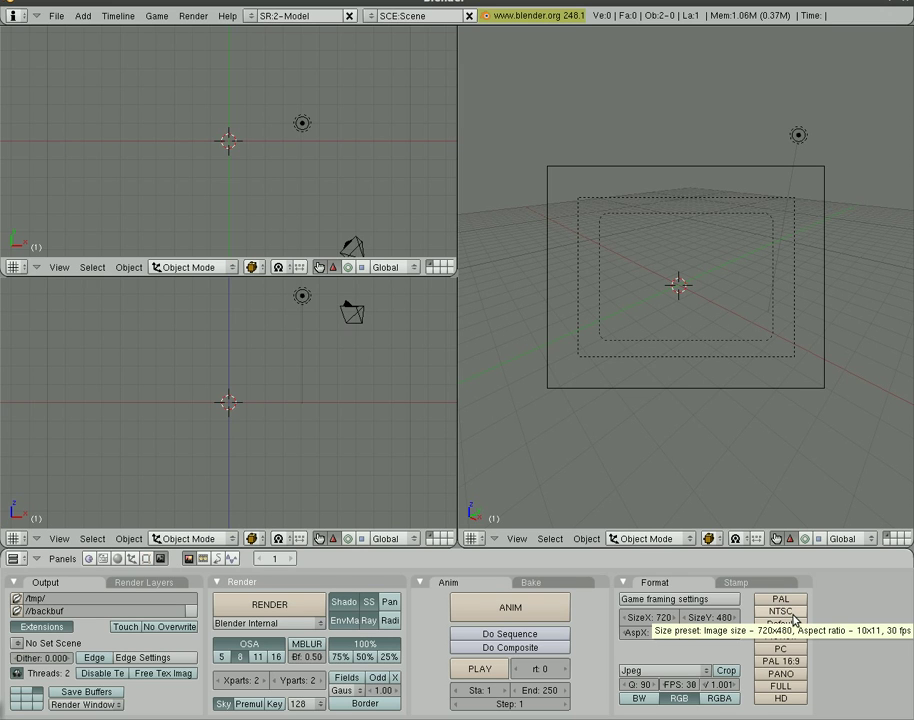
pyautogui.click(792, 614)
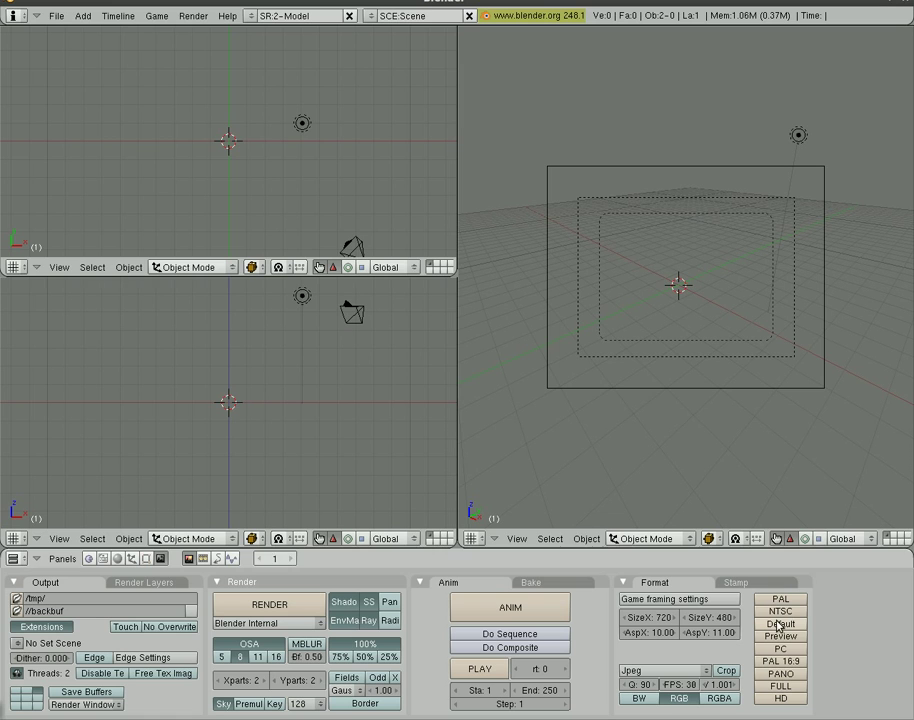
pyautogui.click(56, 17)
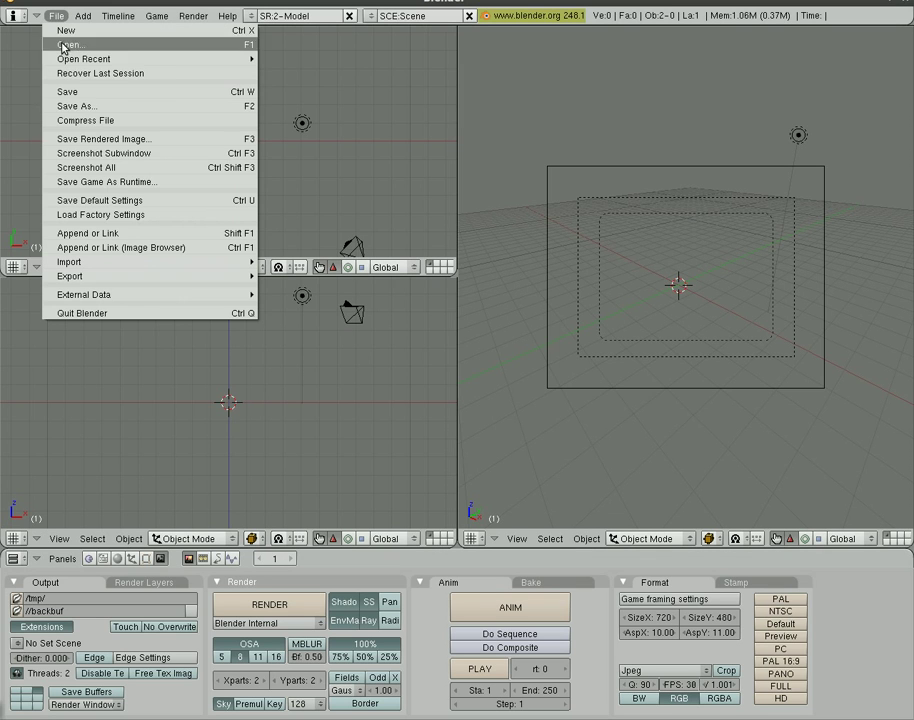
pyautogui.click(93, 205)
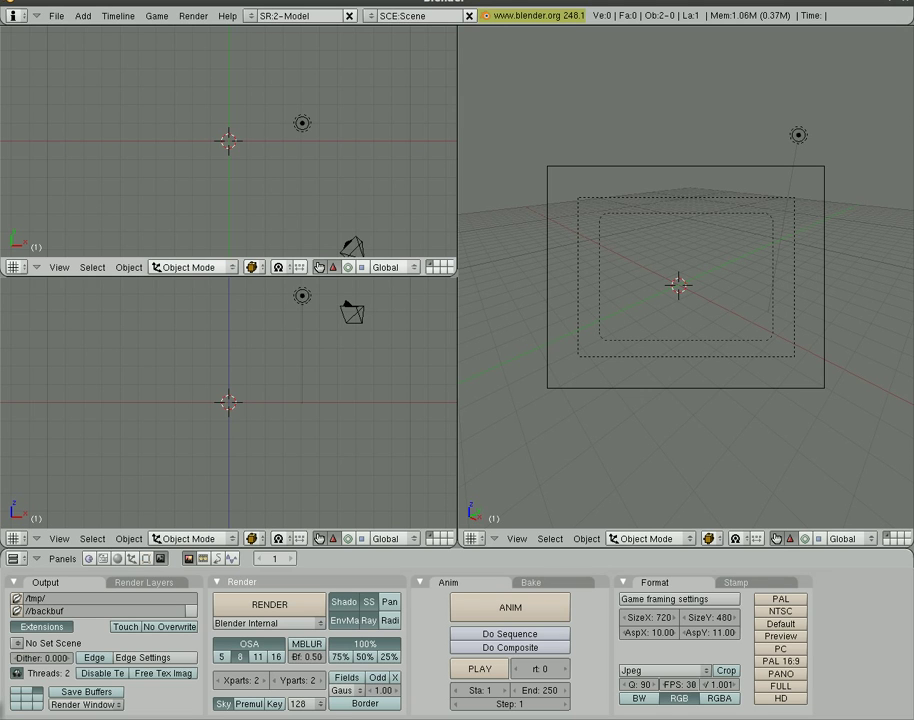
# - Split the right, lower-right, bottom-right and lower-left viewports into extra areas
pyautogui.rightClick(457, 188)
pyautogui.click(440, 189)
pyautogui.click(467, 186)
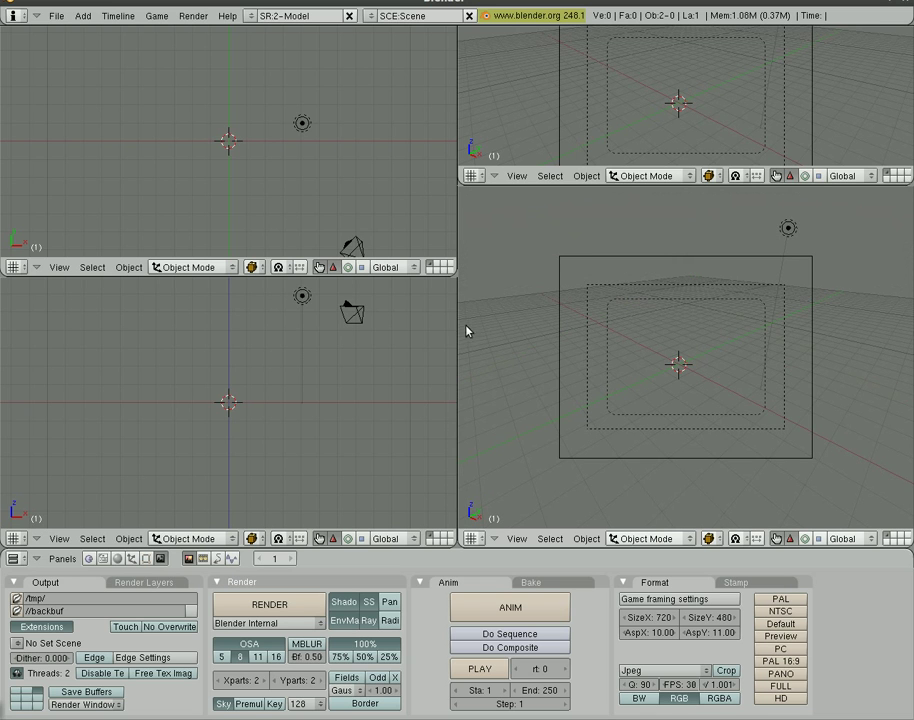
pyautogui.rightClick(457, 331)
pyautogui.click(458, 331)
pyautogui.click(641, 352)
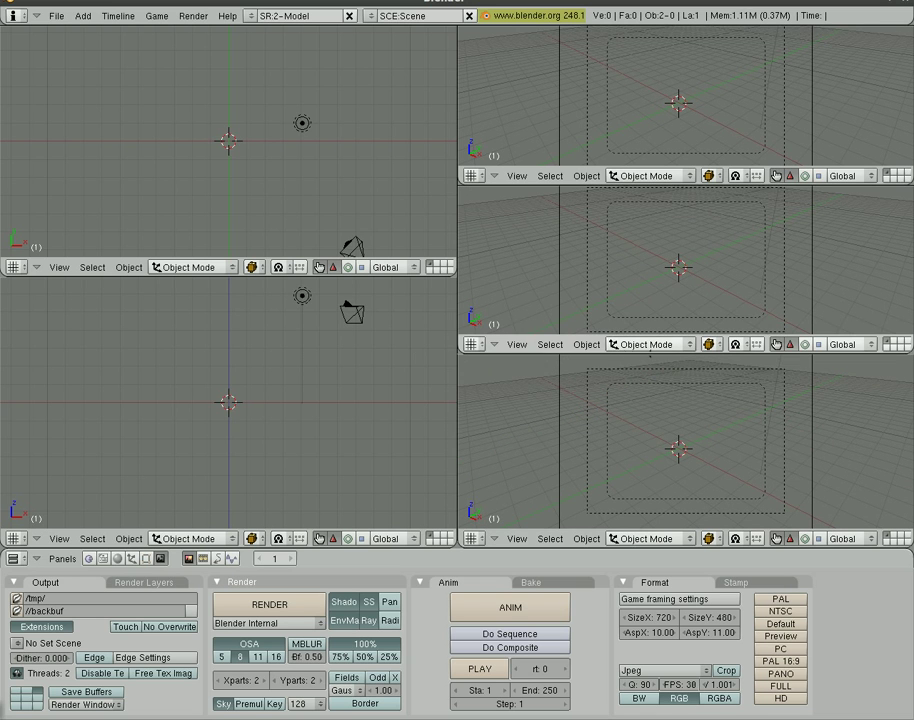
pyautogui.rightClick(668, 353)
pyautogui.click(668, 355)
pyautogui.click(666, 358)
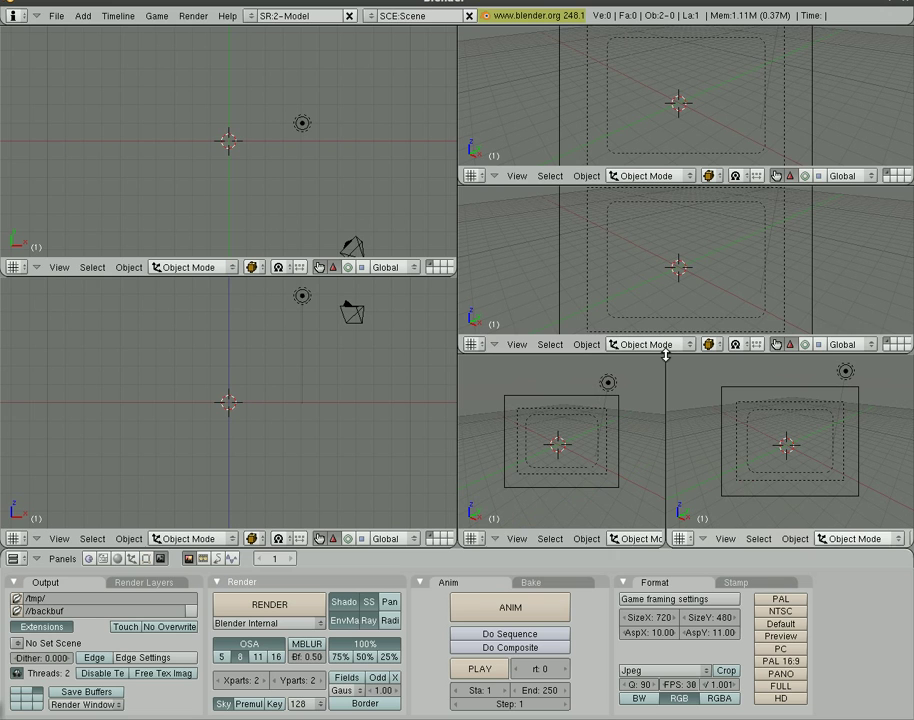
pyautogui.rightClick(459, 414)
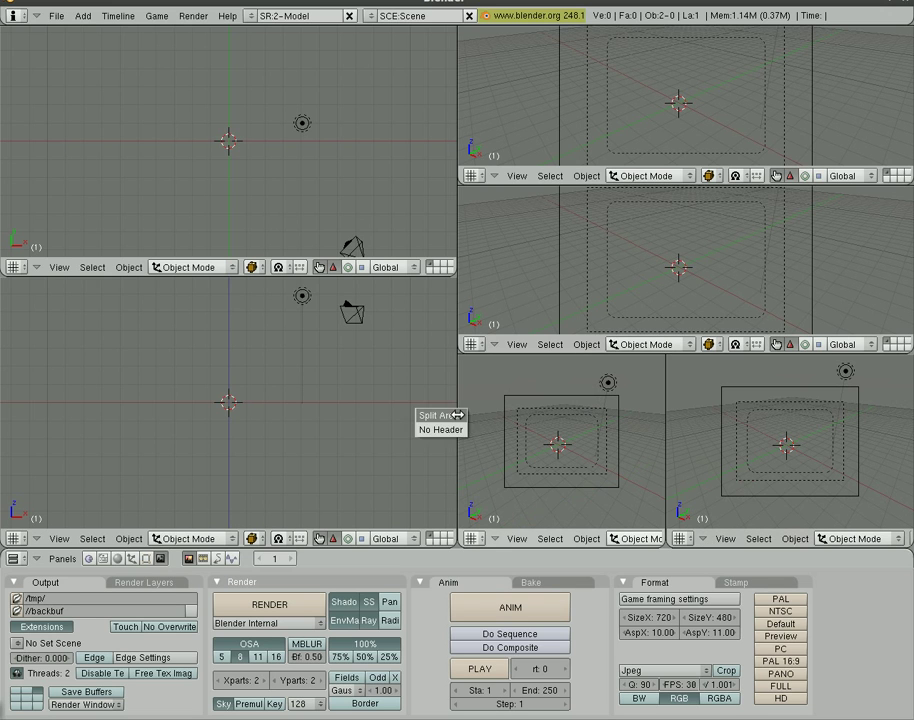
pyautogui.click(459, 416)
pyautogui.click(428, 412)
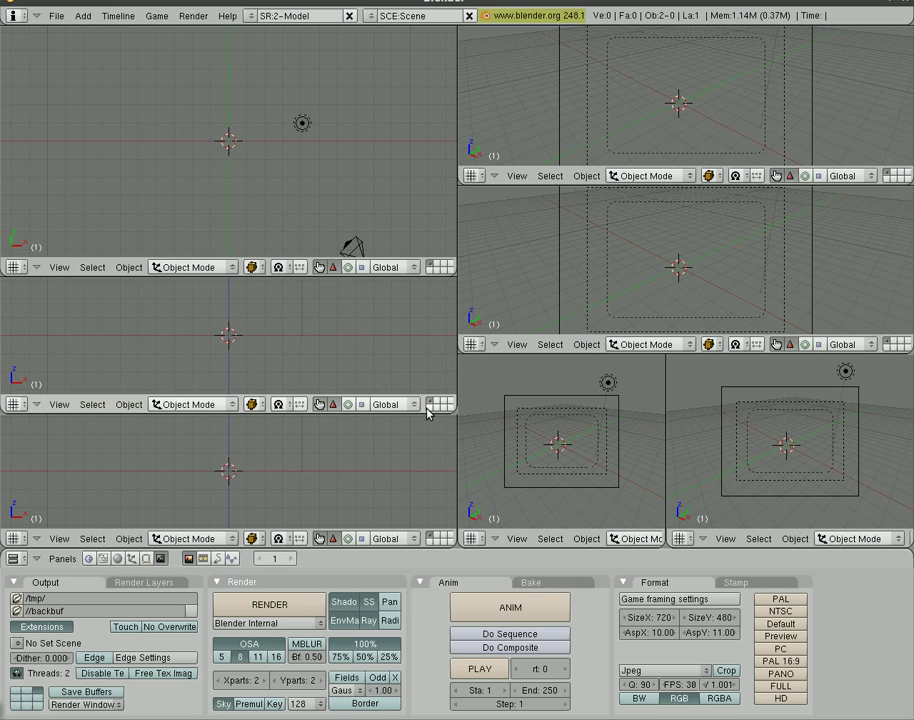
# - Load Factory Settings and confirm Erase All to restore the single-view scene with the cube
pyautogui.click(56, 16)
pyautogui.click(56, 16)
pyautogui.click(100, 214)
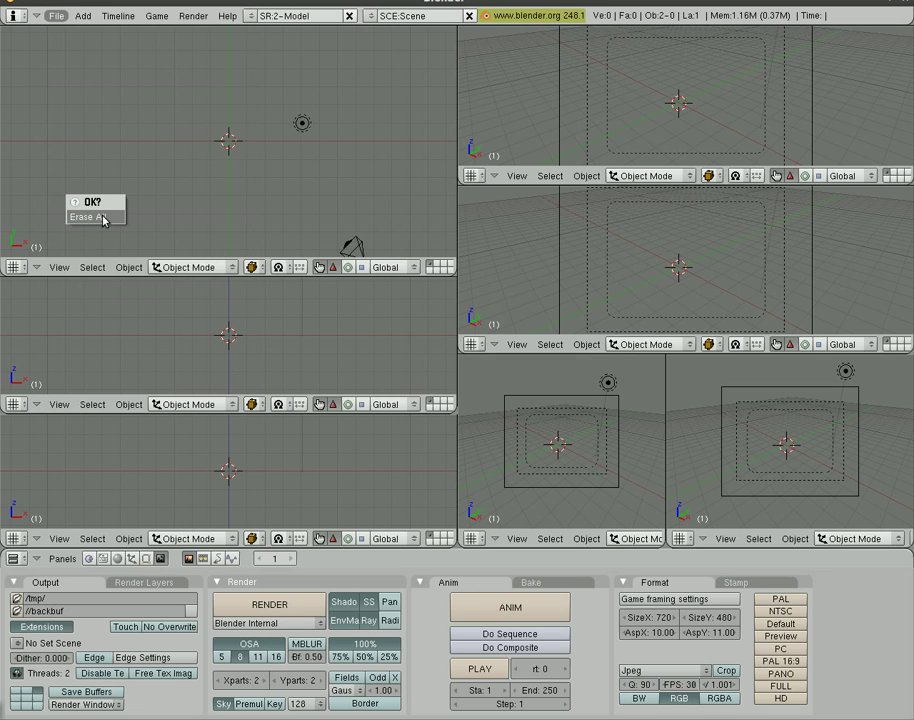
pyautogui.click(95, 216)
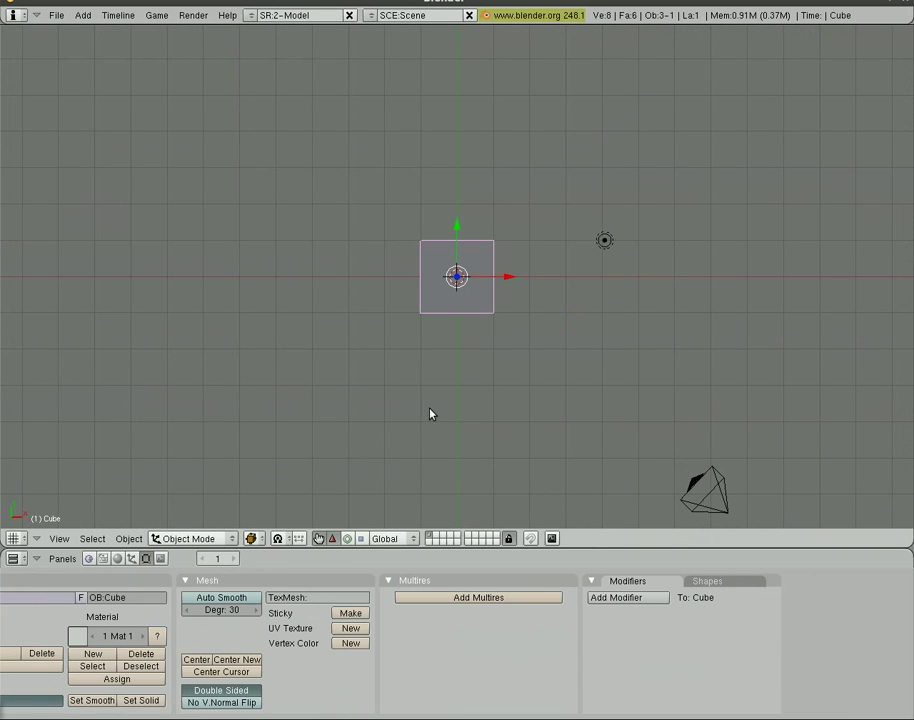
# - Start a new file with Ctrl+X, bringing back the saved three-view layout and NTSC 720×480 settings
pyautogui.click(56, 15)
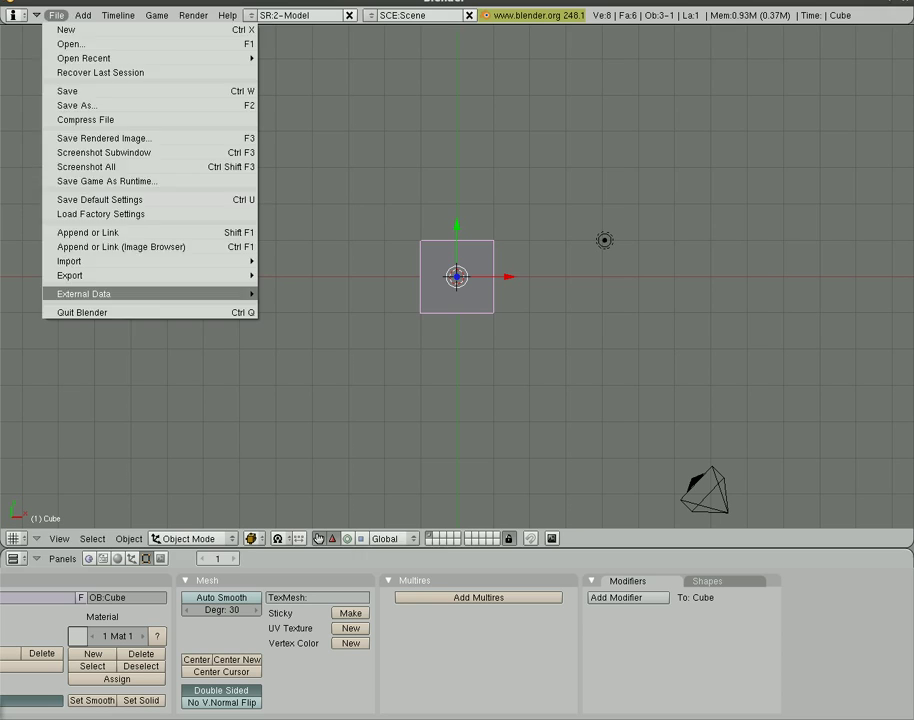
pyautogui.press('Home')
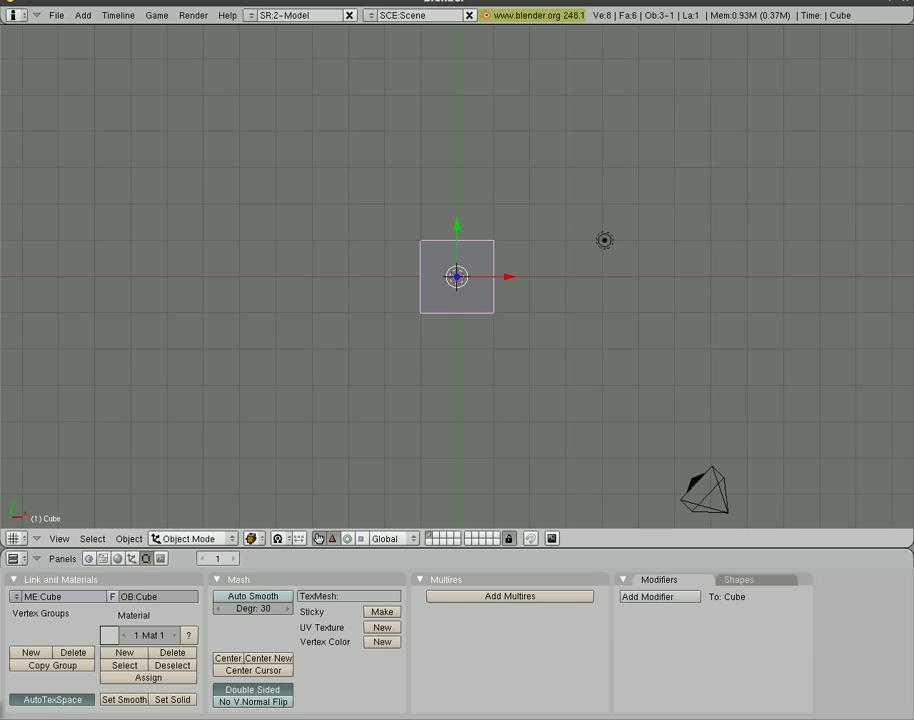
pyautogui.hotkey('ctrl', 'x')
pyautogui.click(450, 367)
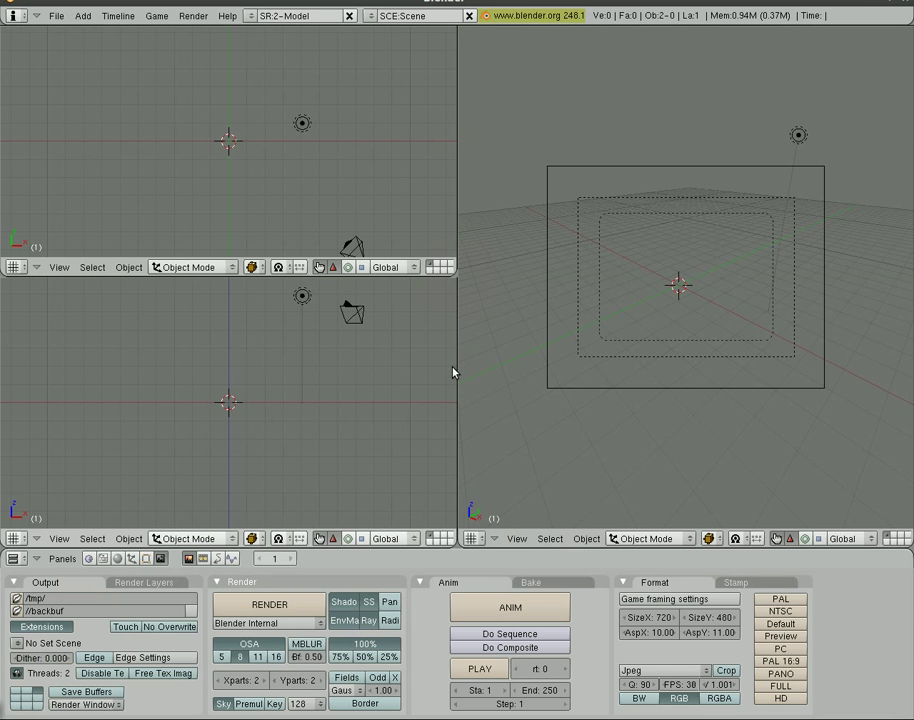